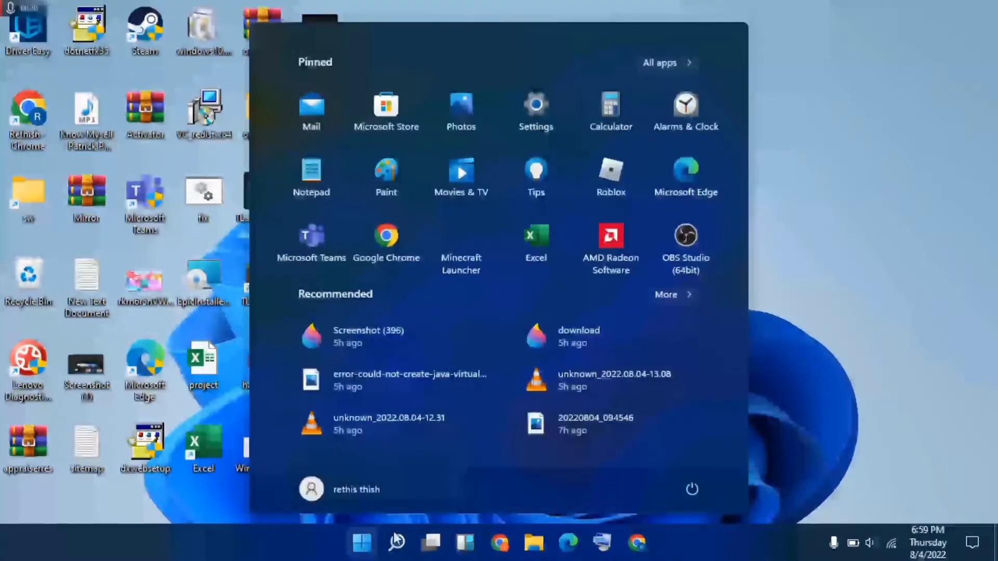
click(695, 486)
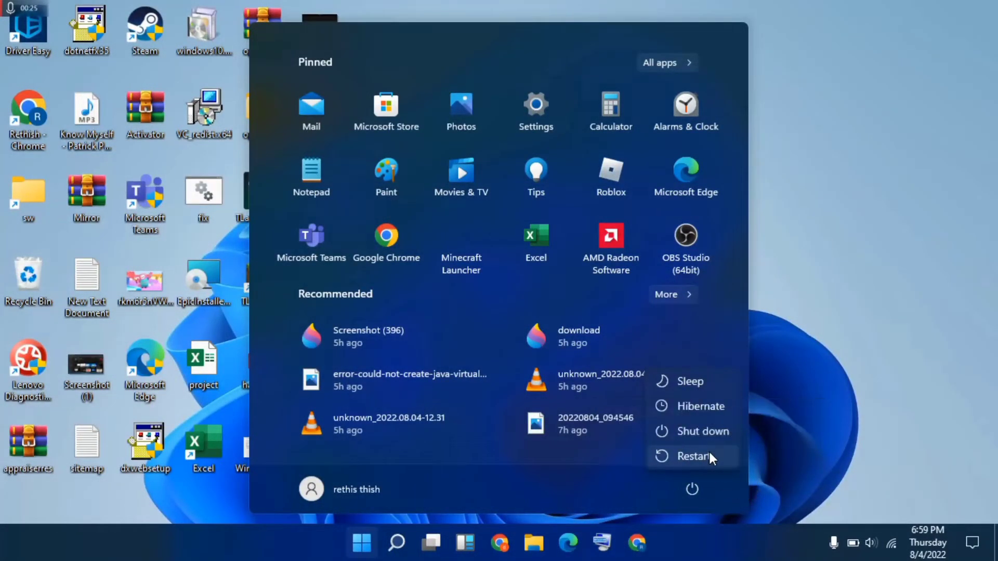
click(806, 291)
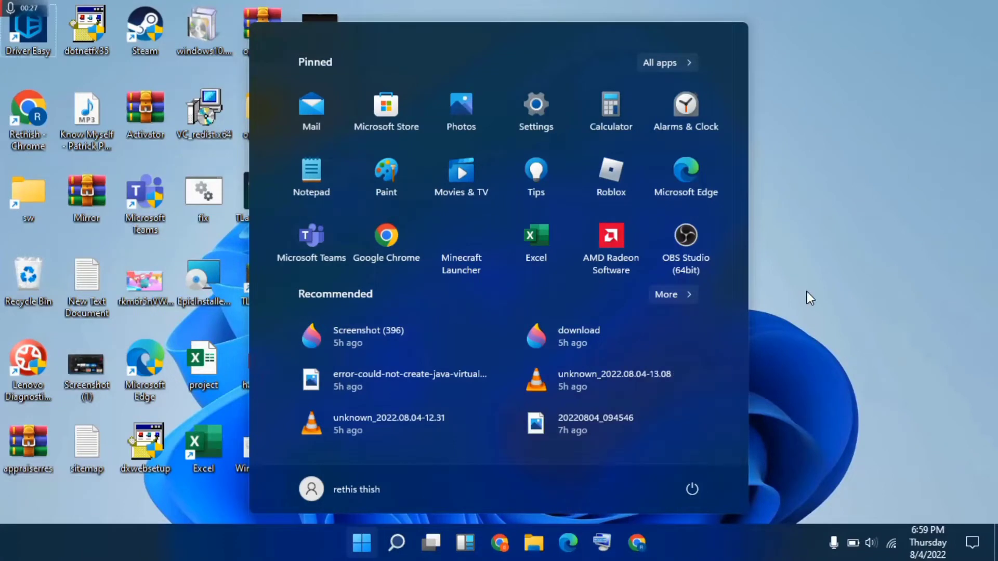
click(807, 292)
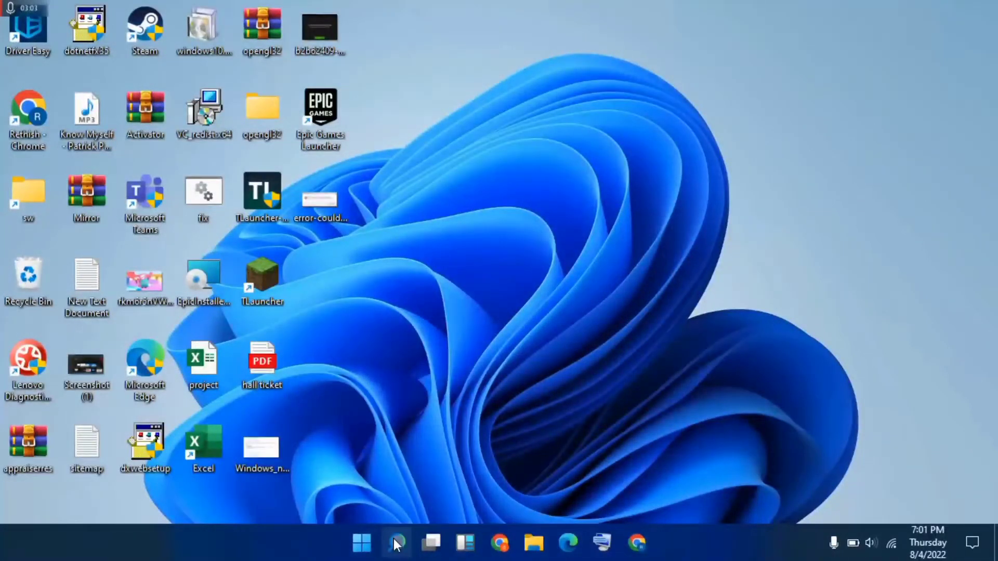
Find and open Device Manager through Windows search, and move its window toward the middle of the desktop.
click(397, 543)
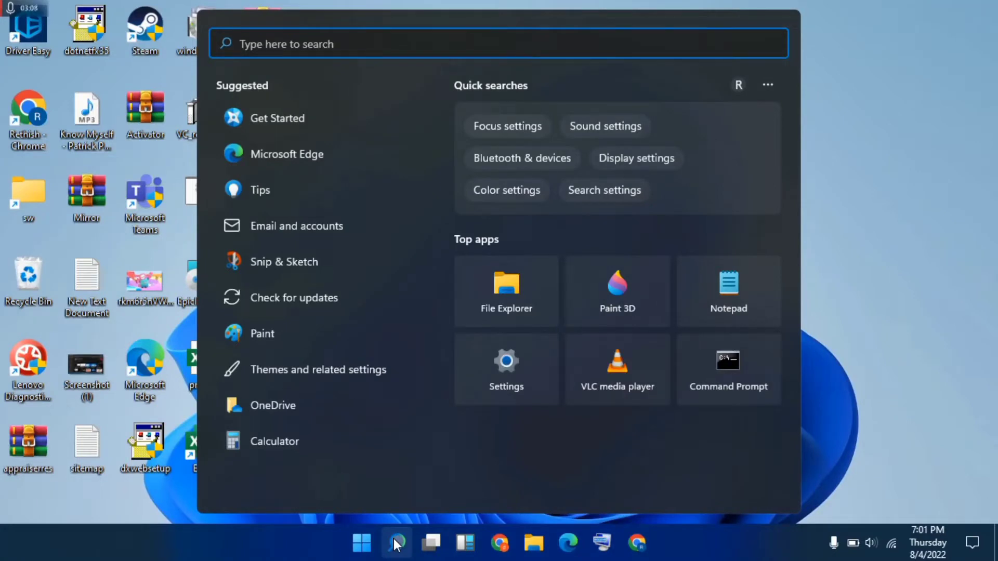
text(de)
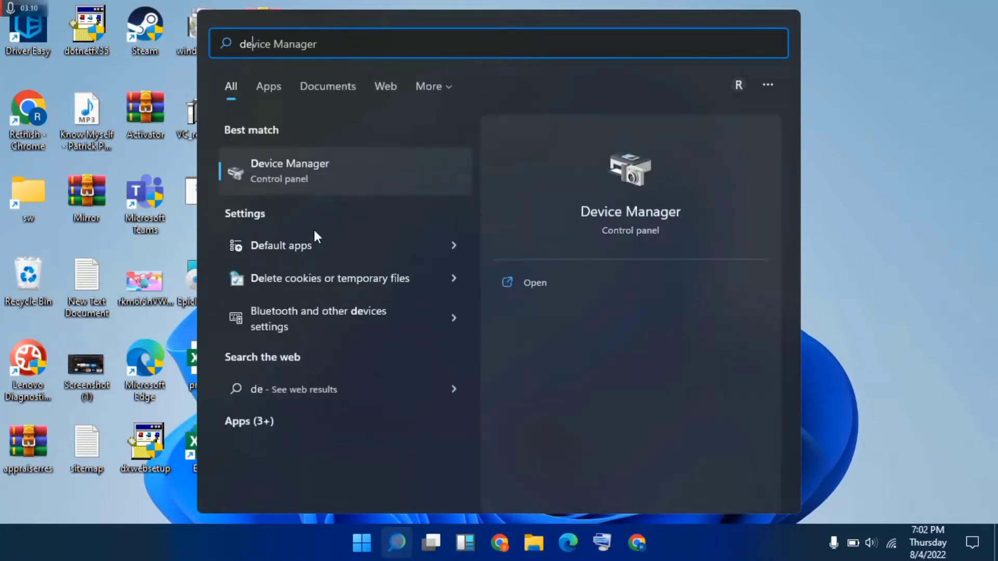
click(334, 171)
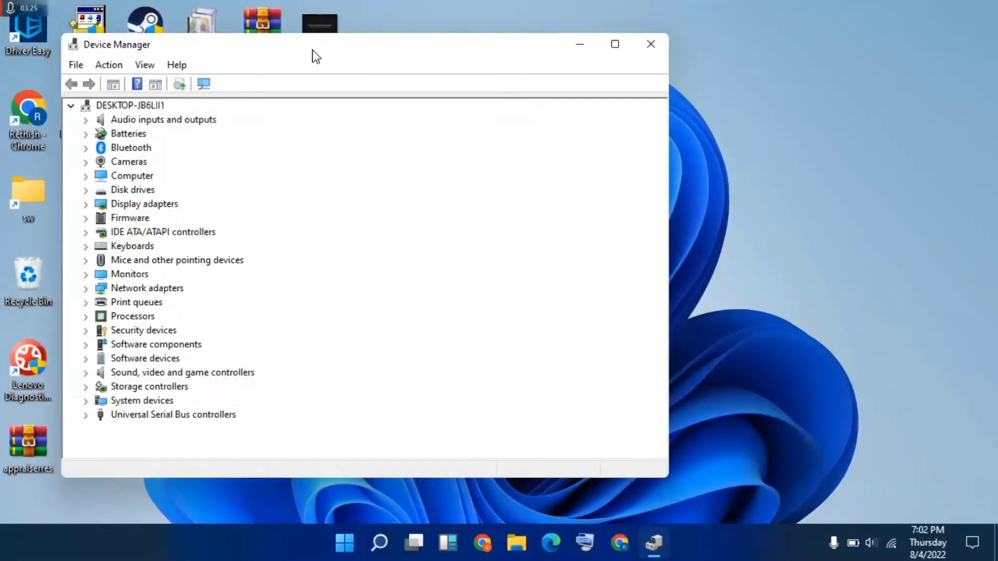
drag(316, 56, 518, 58)
key(ctrl)
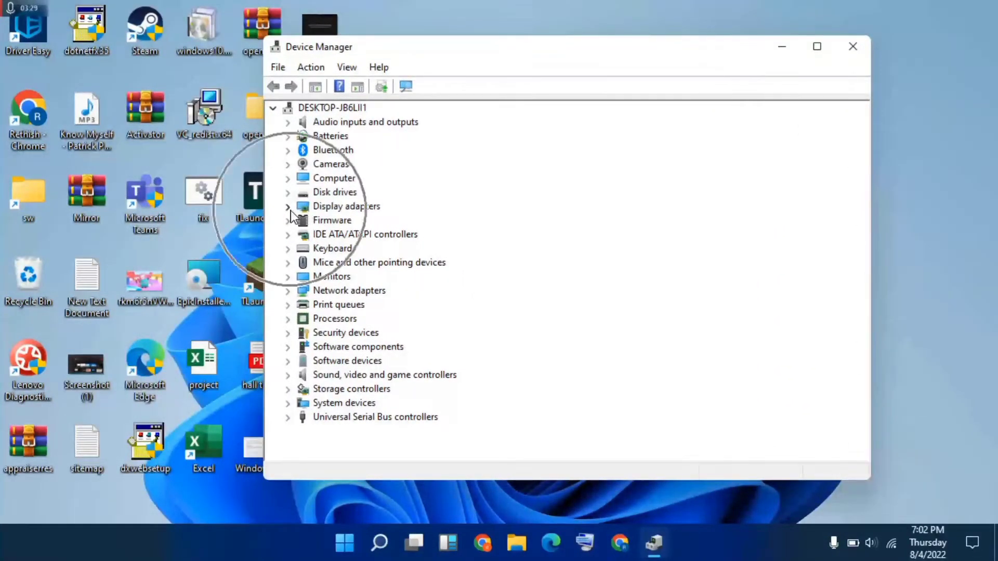
Expand the Display adapters category in Device Manager to show the installed graphics card.
click(347, 206)
key(ctrl)
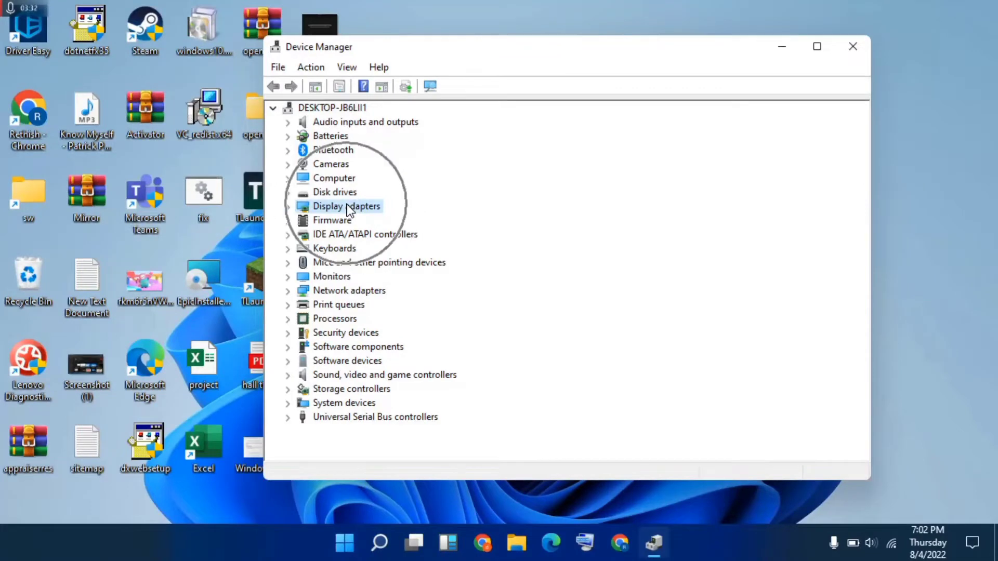
click(287, 206)
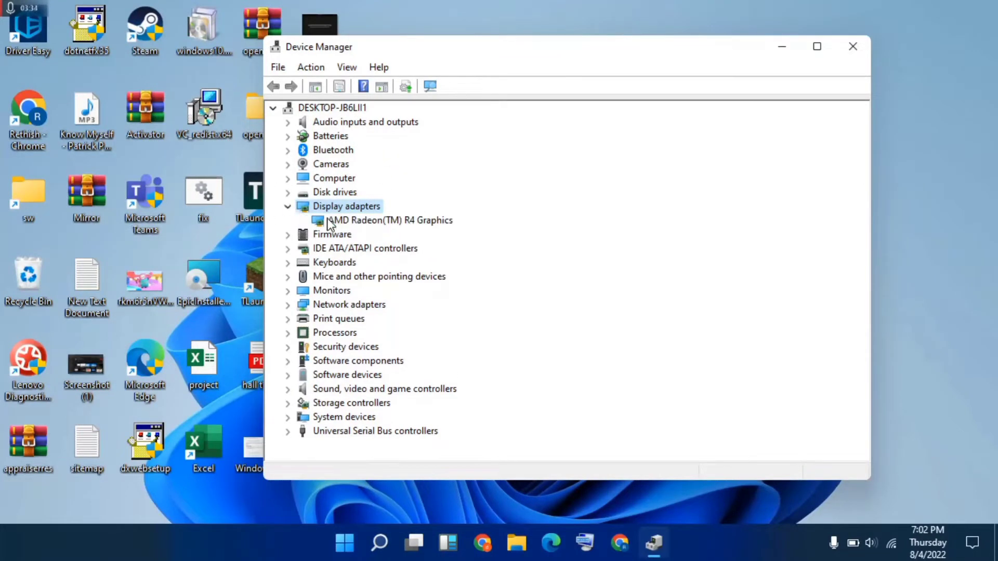
key(ctrl)
key(ctrl)
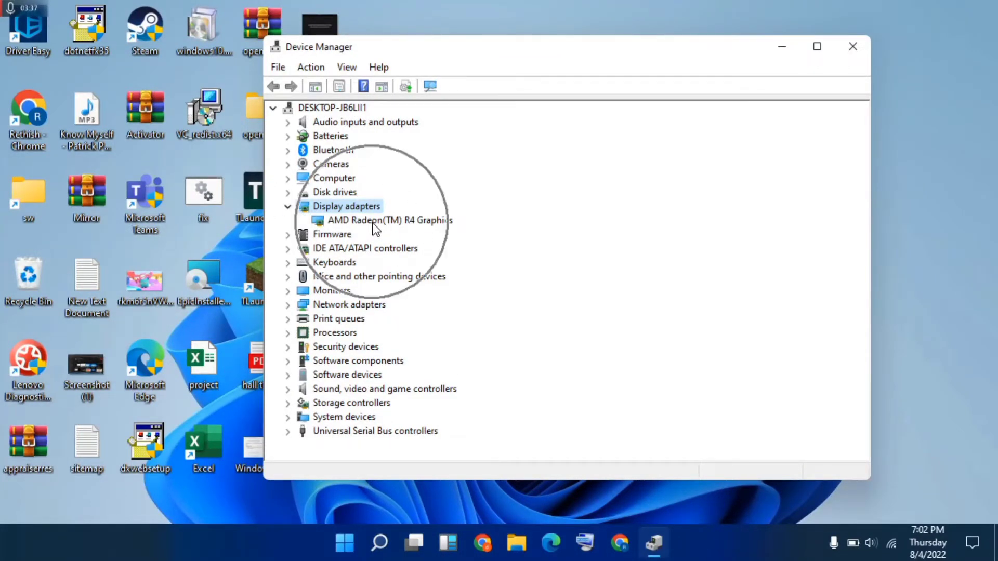
From the AMD Radeon(TM) R4 Graphics driver properties, start a driver update with the automatic driver search.
click(373, 223)
right_click(373, 224)
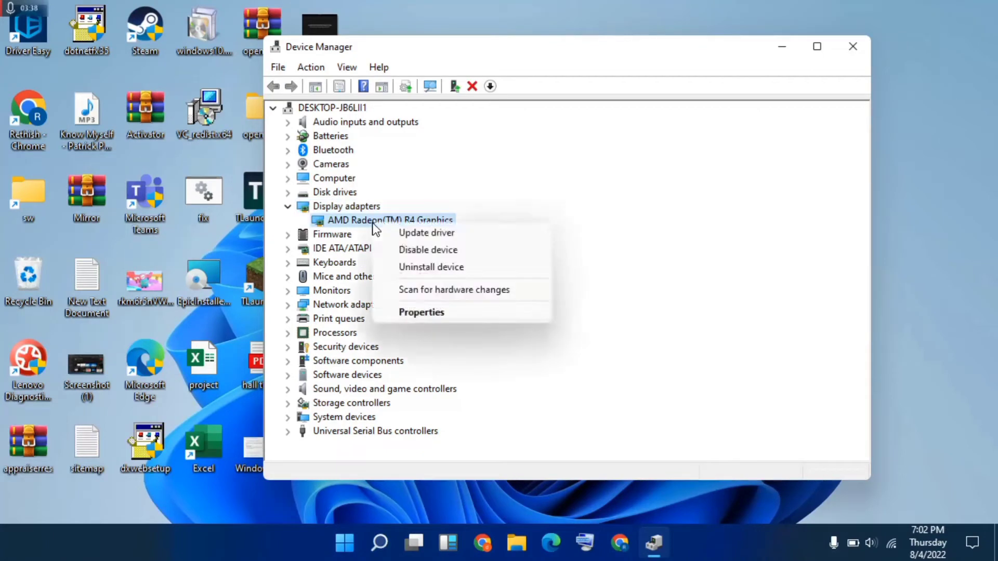
click(432, 312)
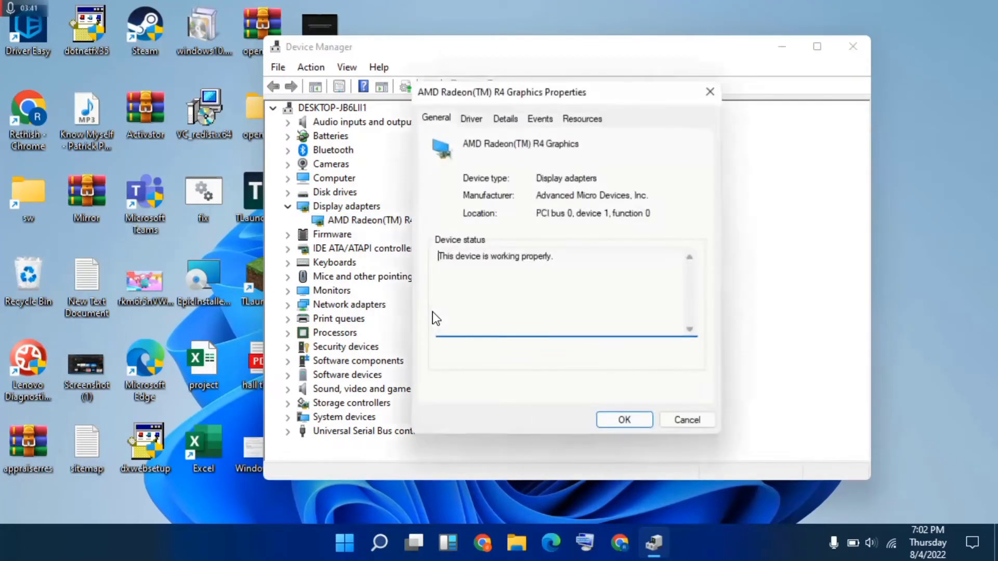
click(471, 119)
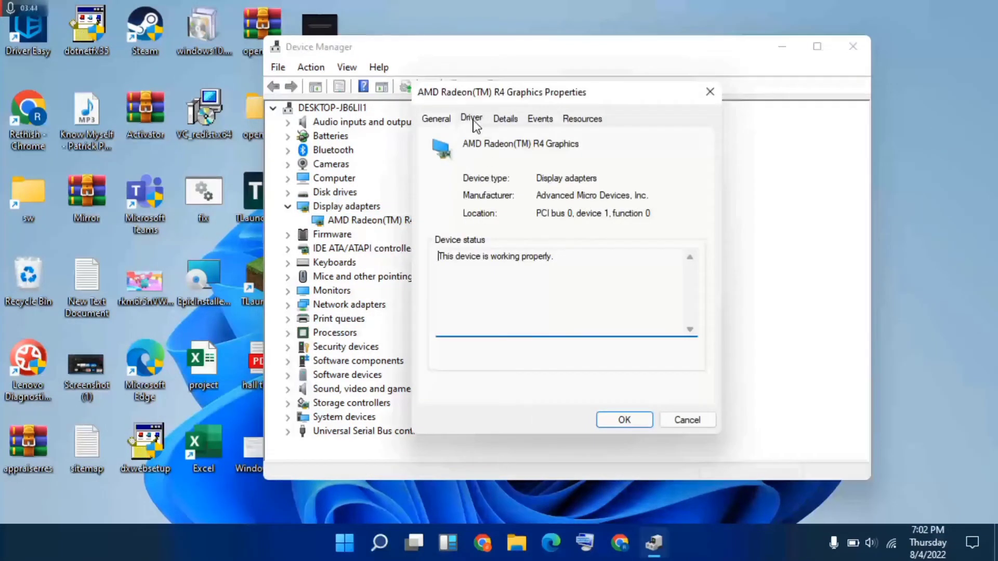
click(468, 294)
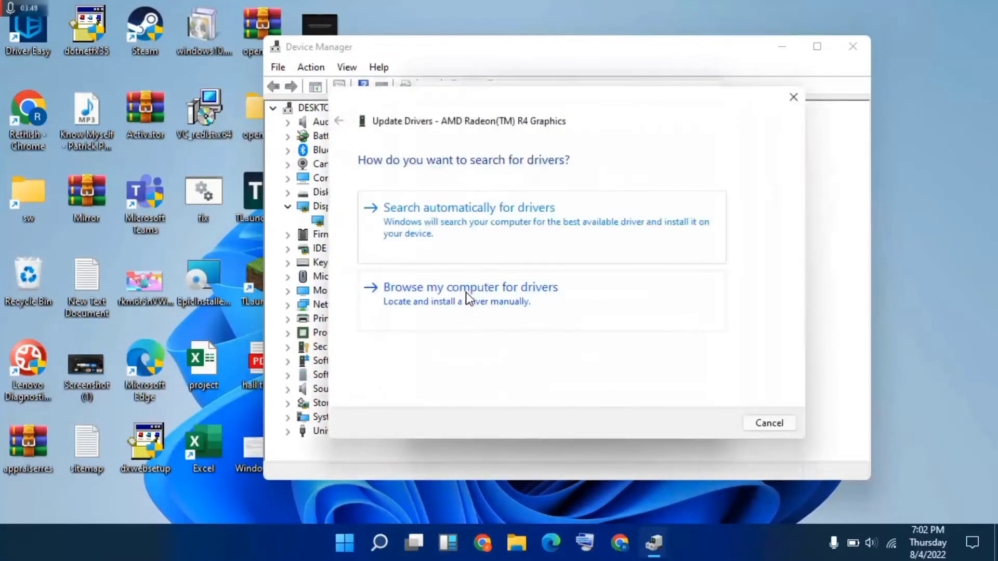
click(503, 225)
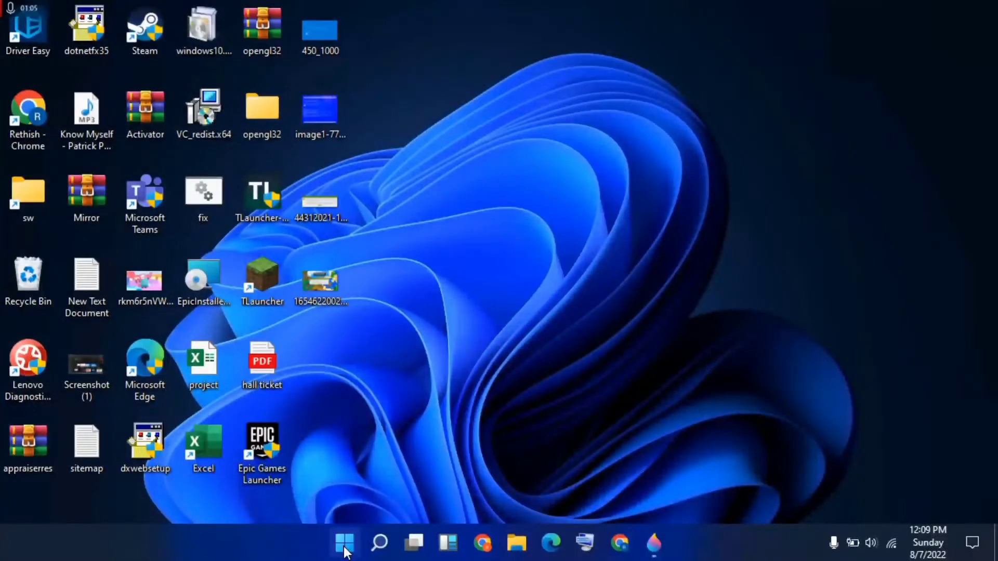
Open the Windows Update page under Update & Security in Windows Settings and check the available updates.
click(344, 546)
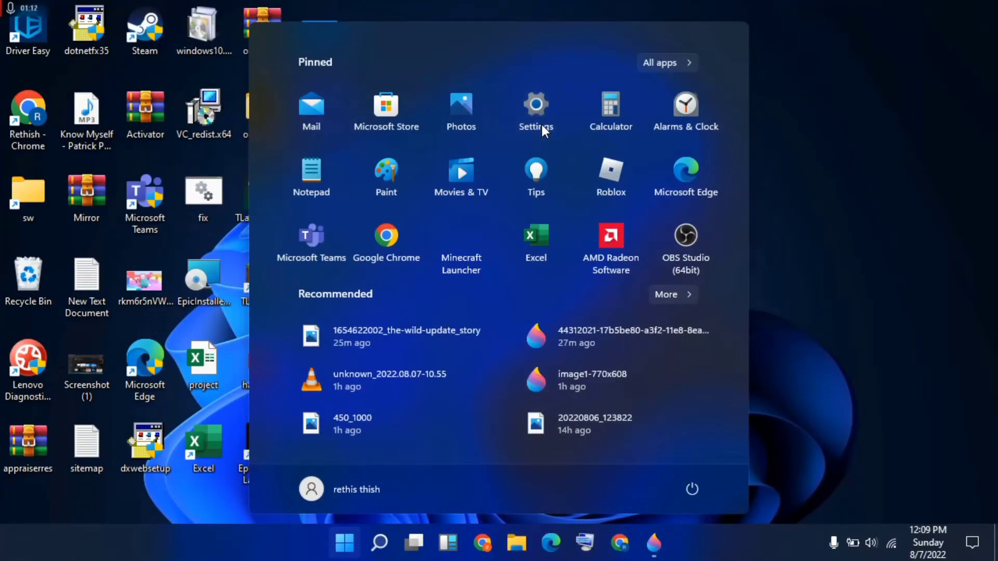
click(542, 127)
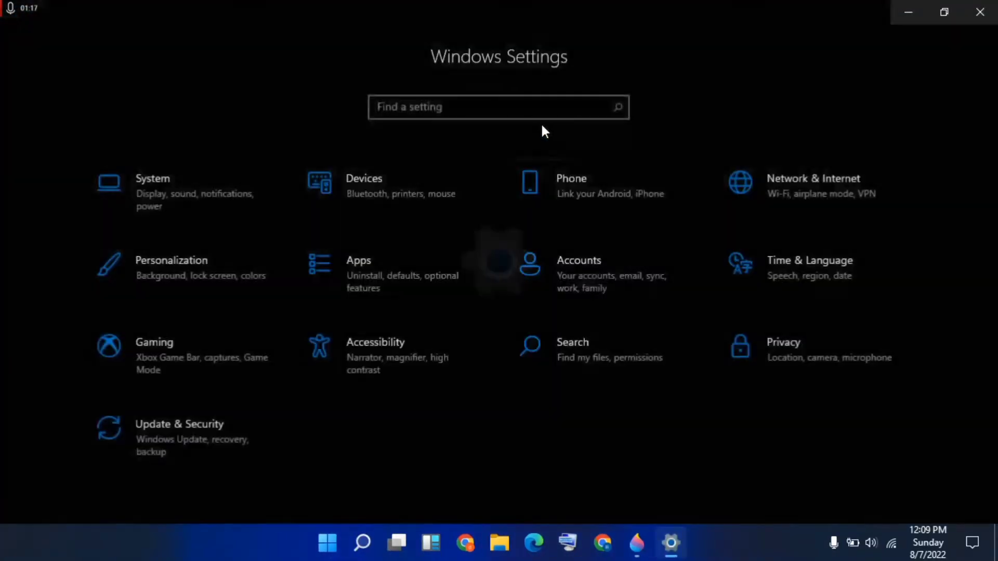
click(201, 435)
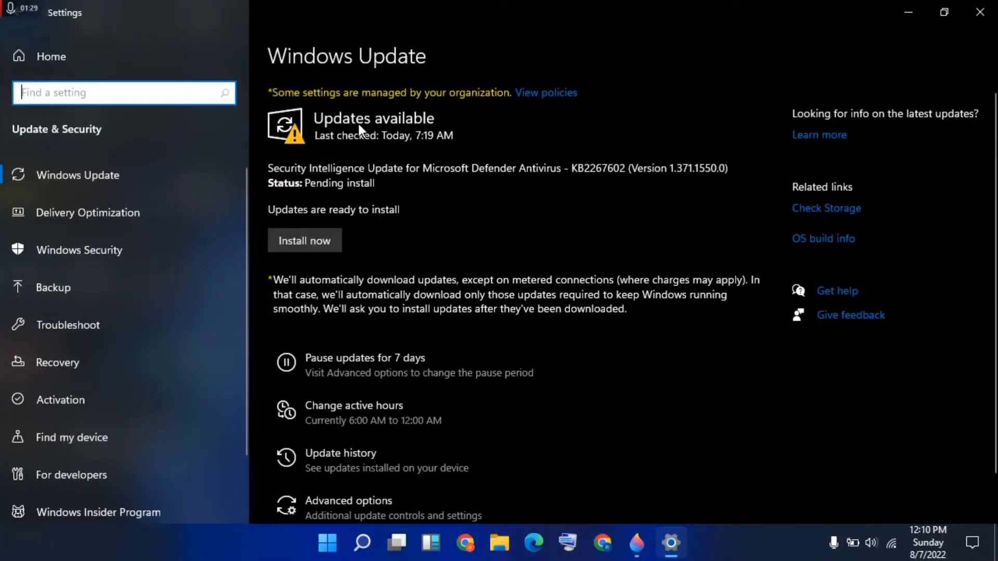
click(325, 240)
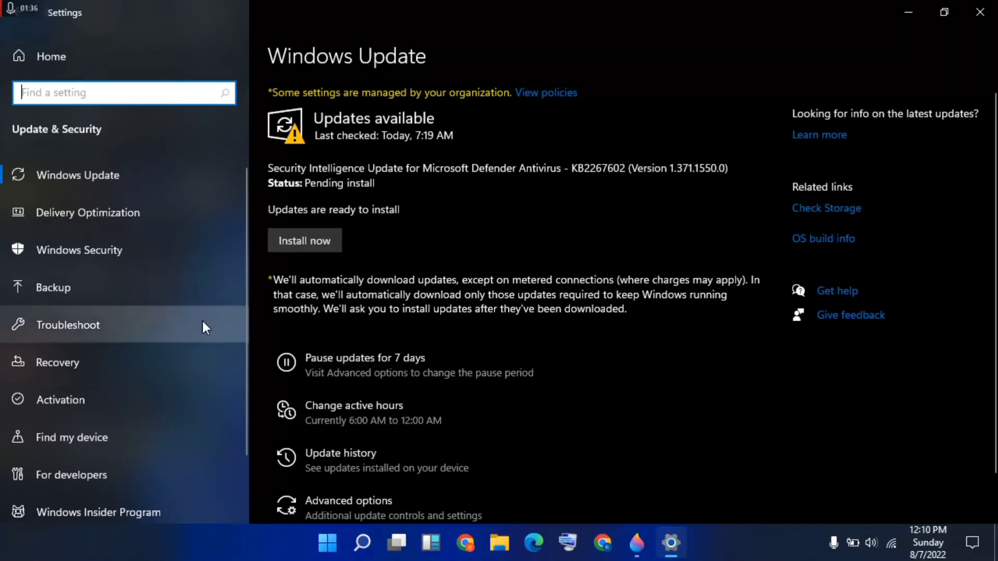
Run the Windows Update troubleshooter from the additional troubleshooters.
click(178, 326)
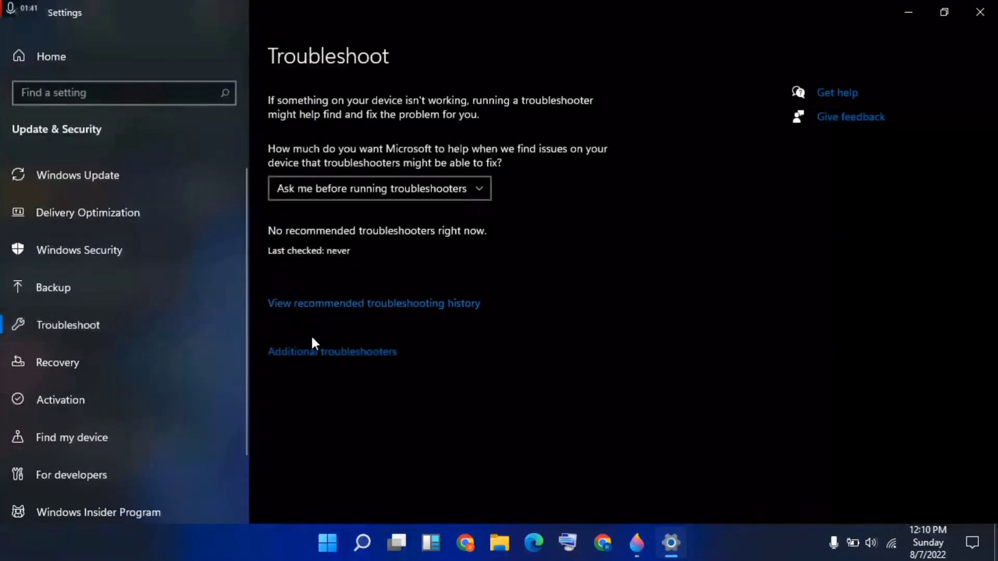
click(323, 353)
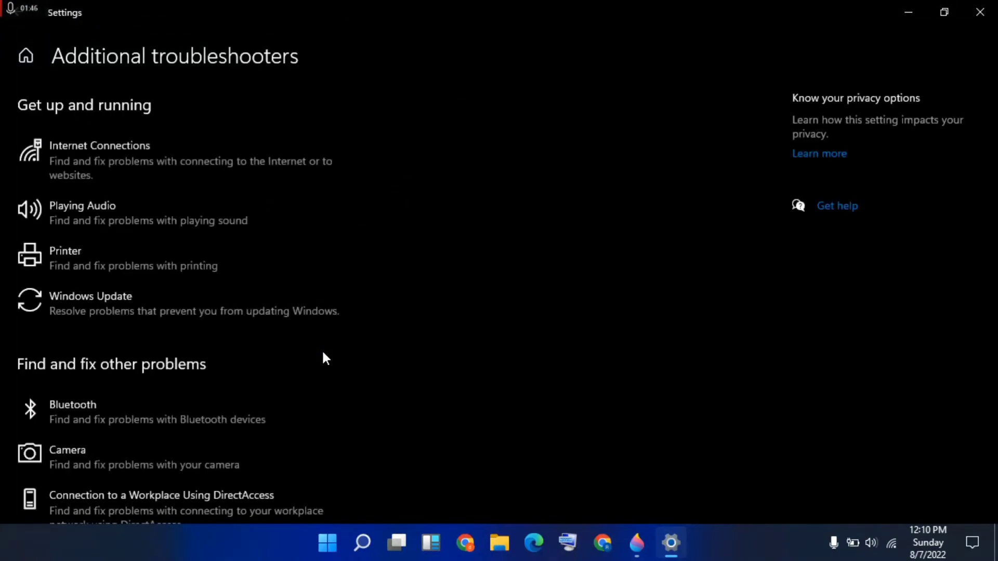
click(258, 314)
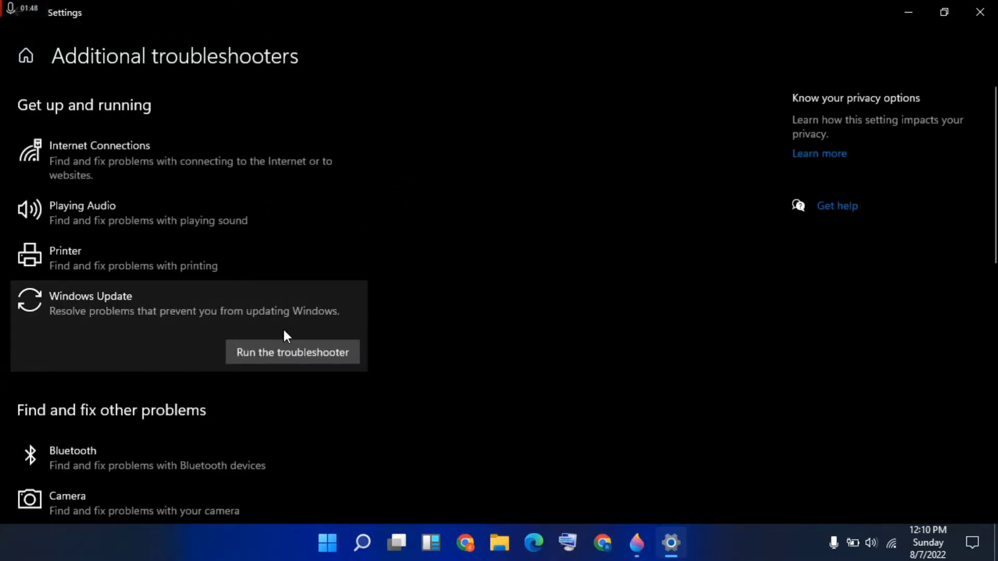
click(296, 353)
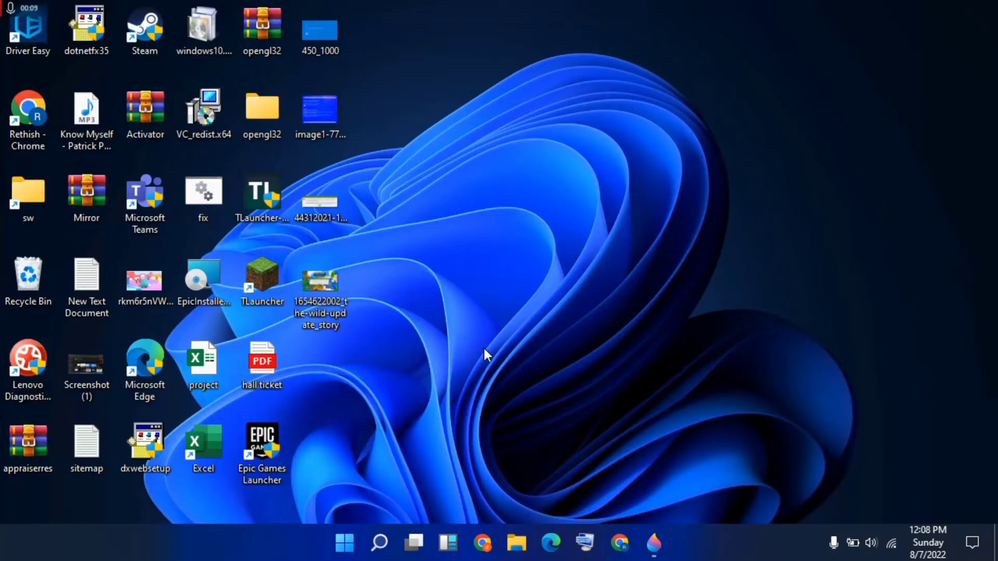
Switch to Chrome, search Google for "download java for minecraft" and download Java for Windows (x64) from java-for-minecraft.com.
click(483, 545)
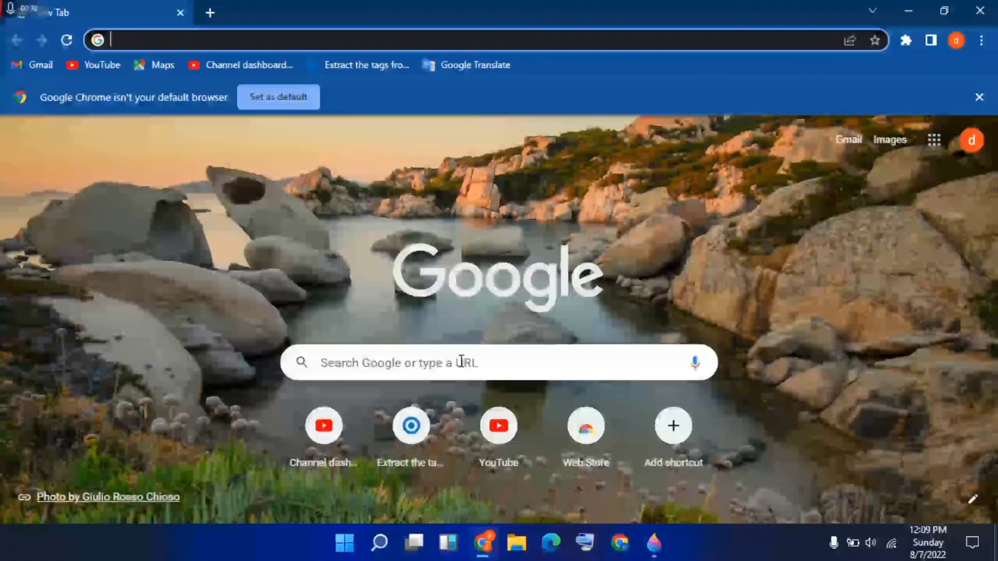
click(461, 360)
text(down)
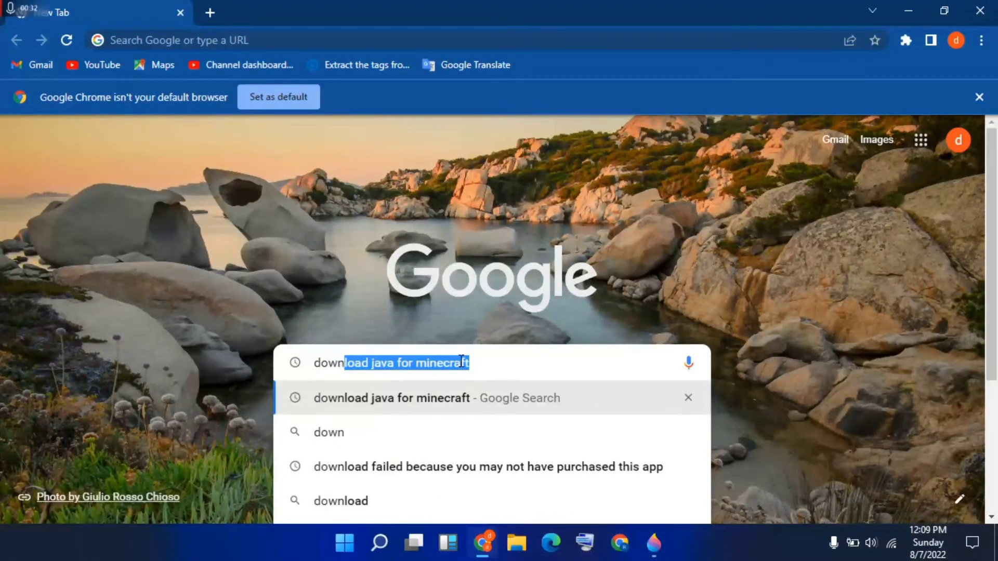
text(load)
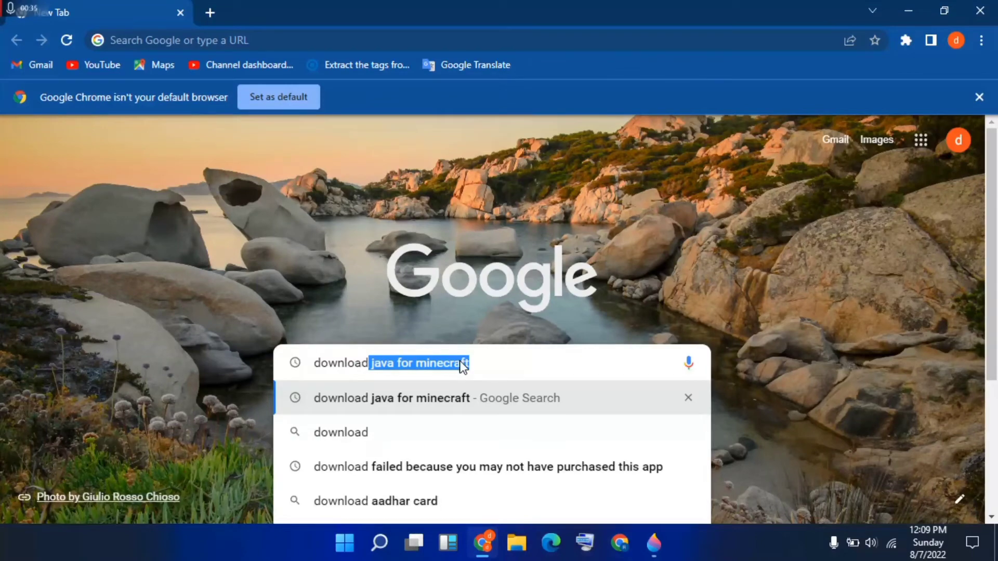
click(478, 364)
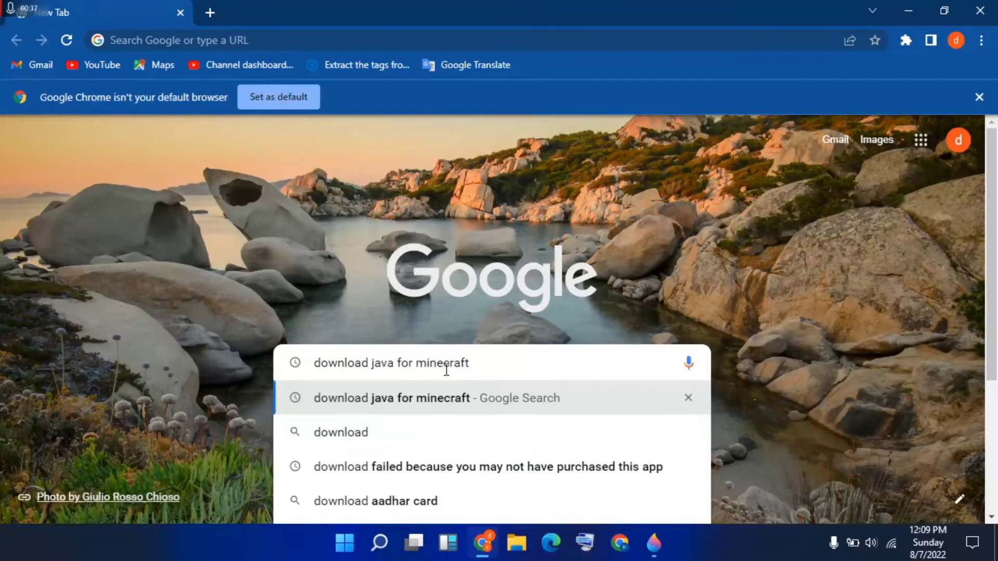
key(Return)
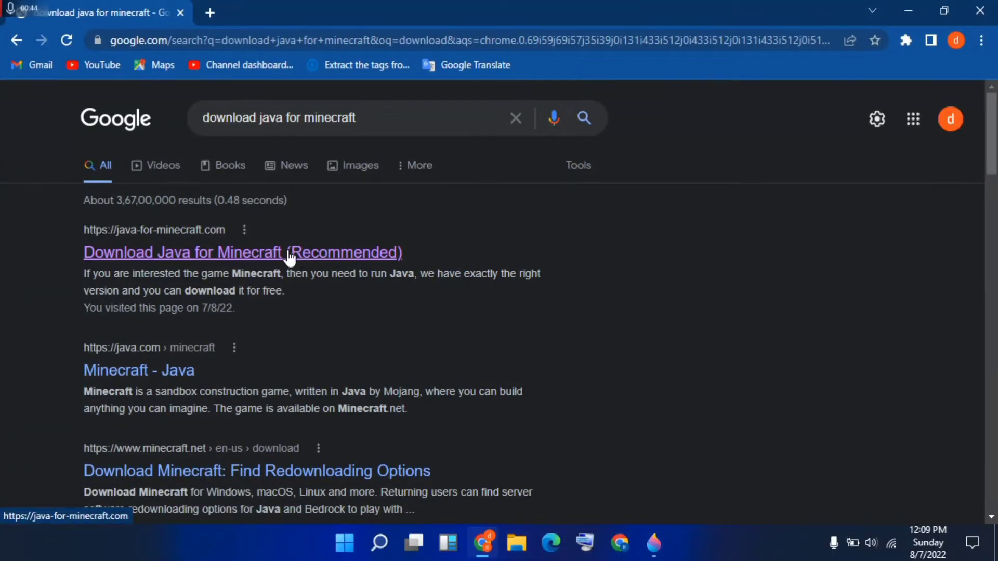
click(290, 254)
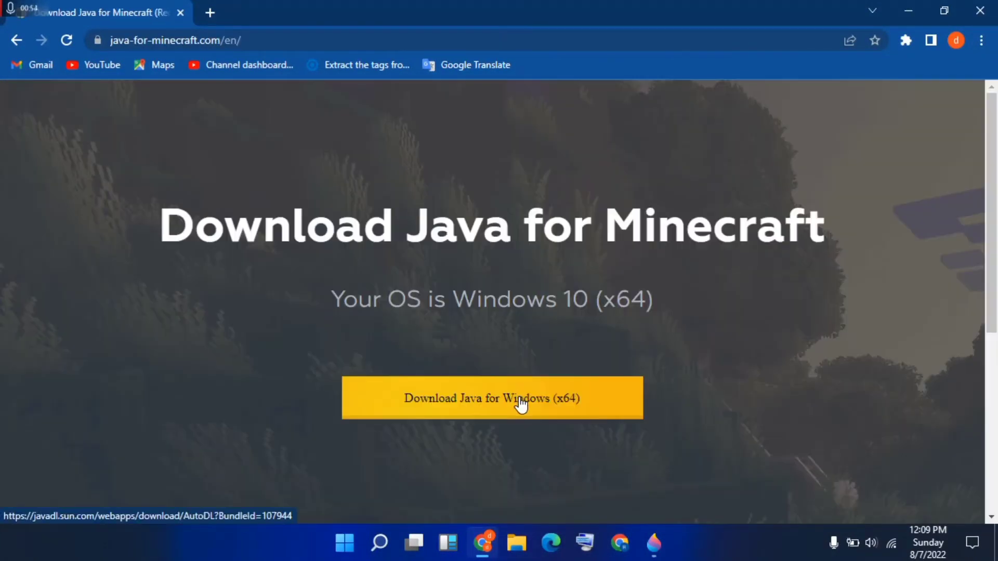
click(520, 403)
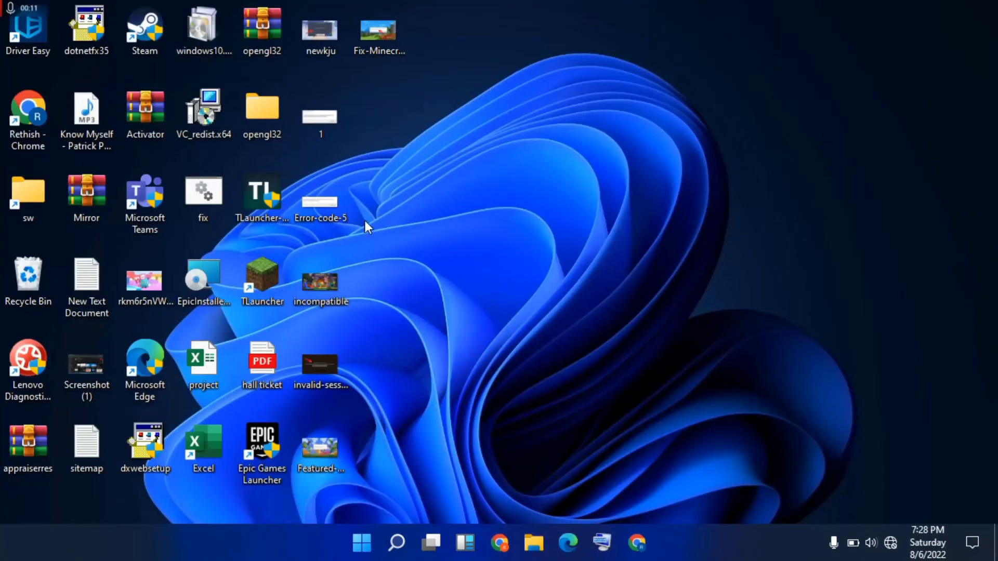
Launch TLauncher from the desktop and open its Minecraft settings.
double_click(273, 283)
right_click(272, 283)
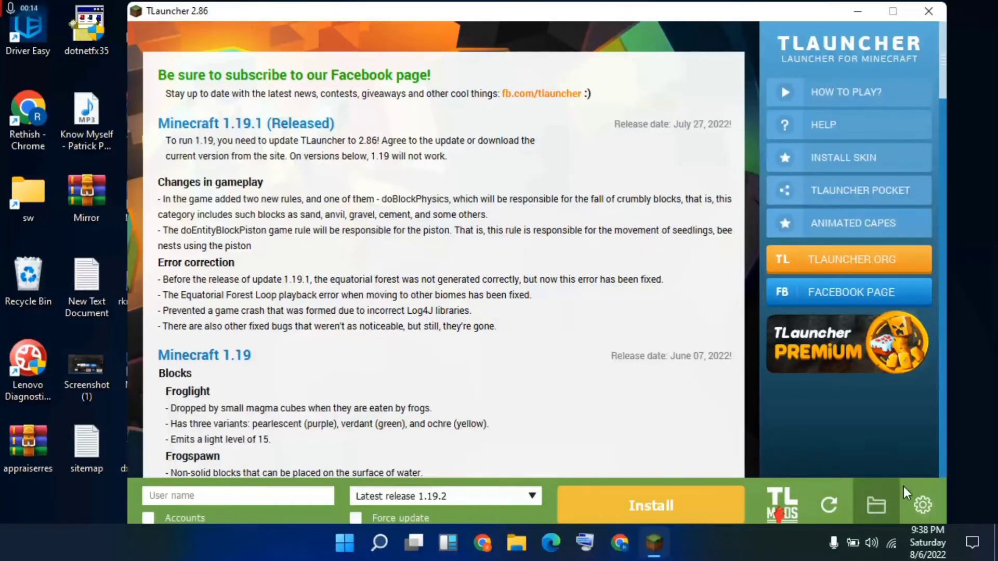
click(919, 509)
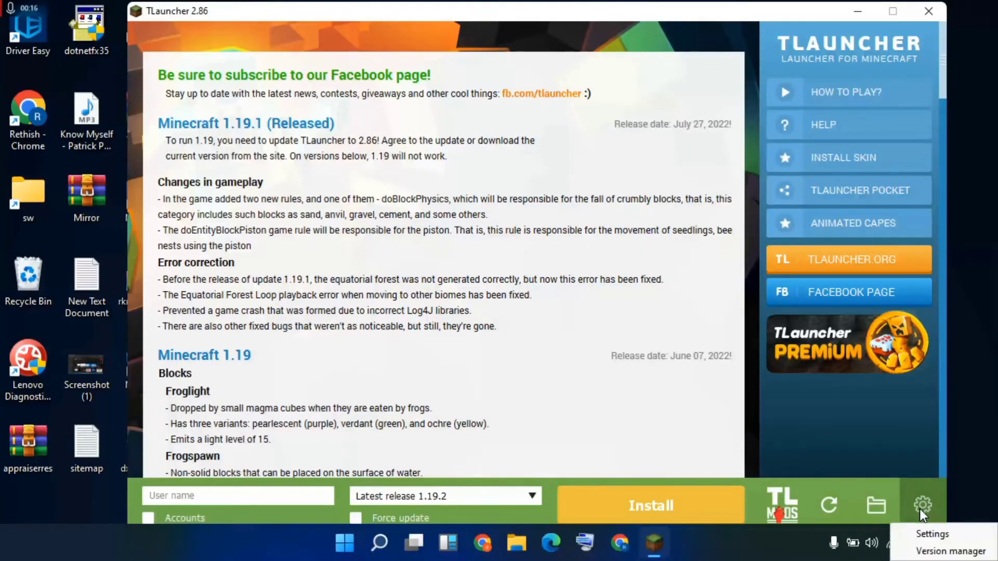
click(931, 535)
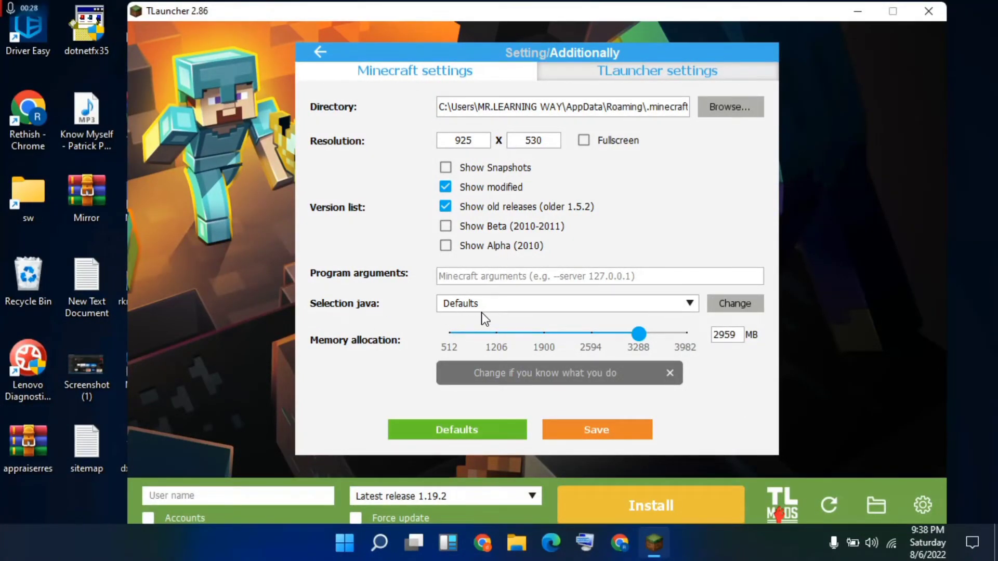
Open the custom Java form and set the Java folder path to C:\Program Files\Java, browsing from This PC through Local Disk (C:).
click(745, 307)
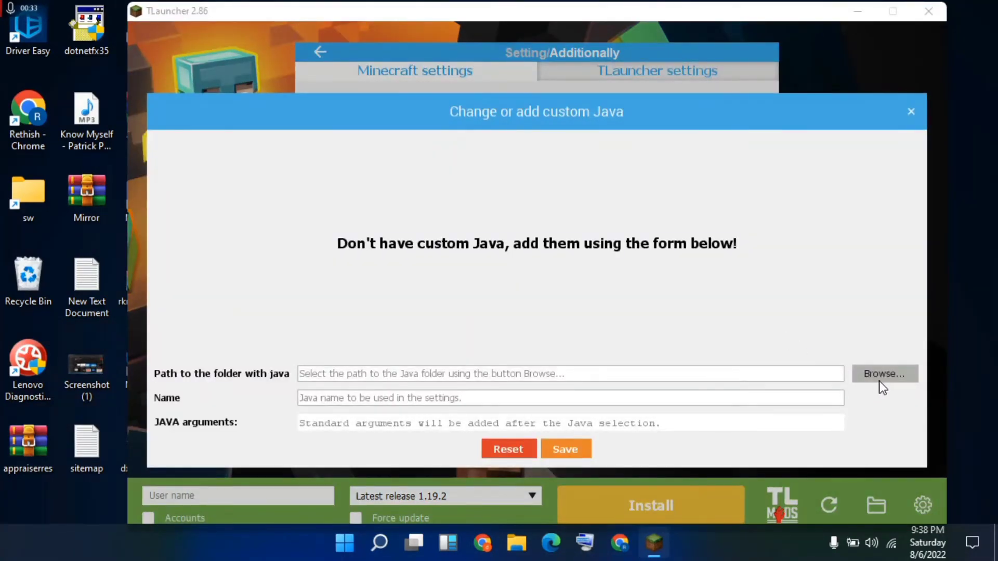
click(878, 382)
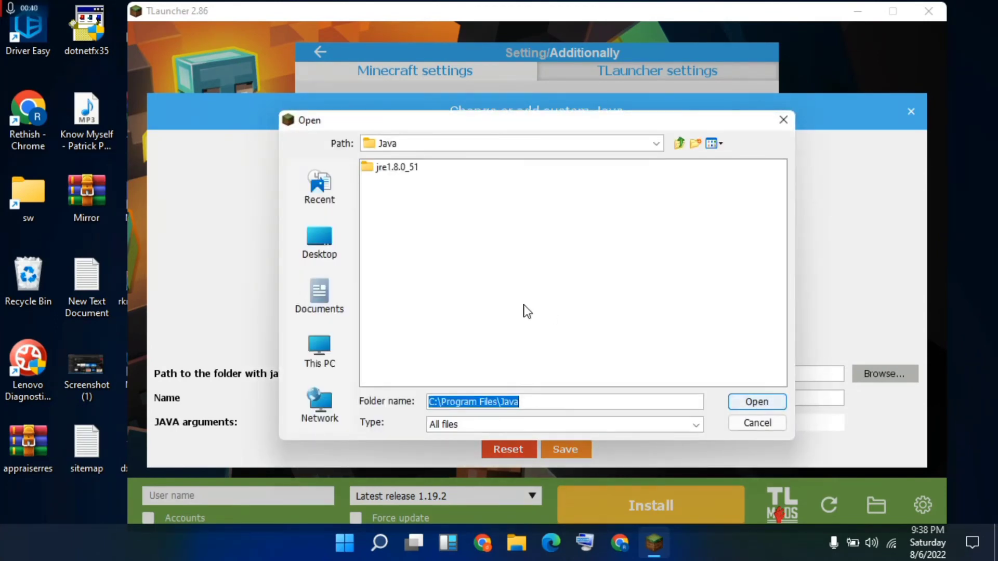
click(333, 345)
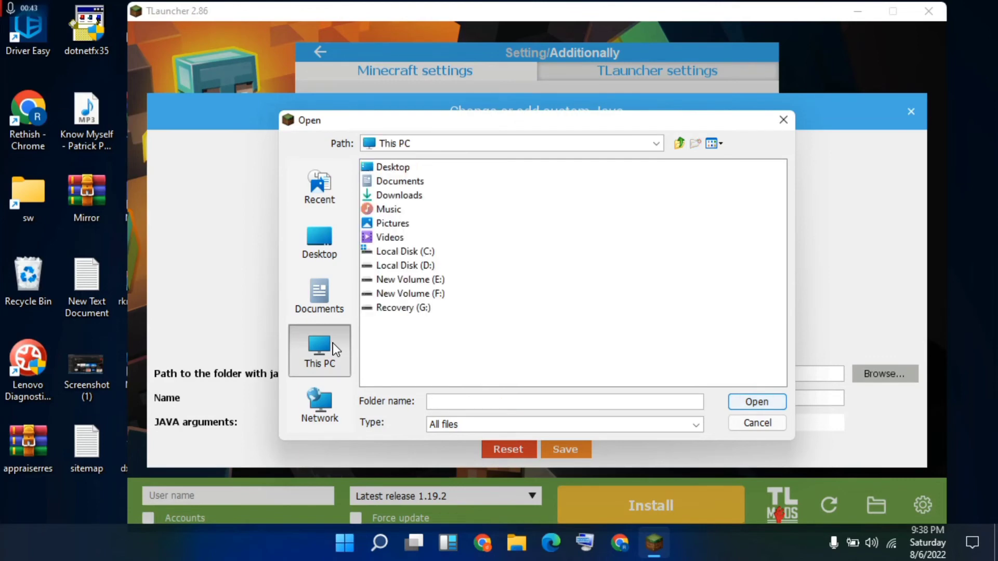
click(416, 252)
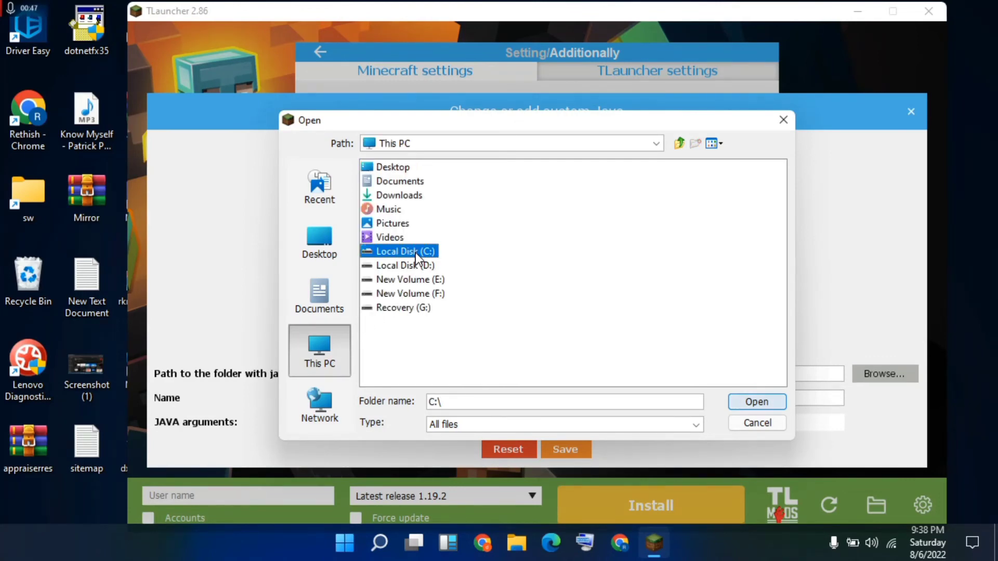
double_click(416, 252)
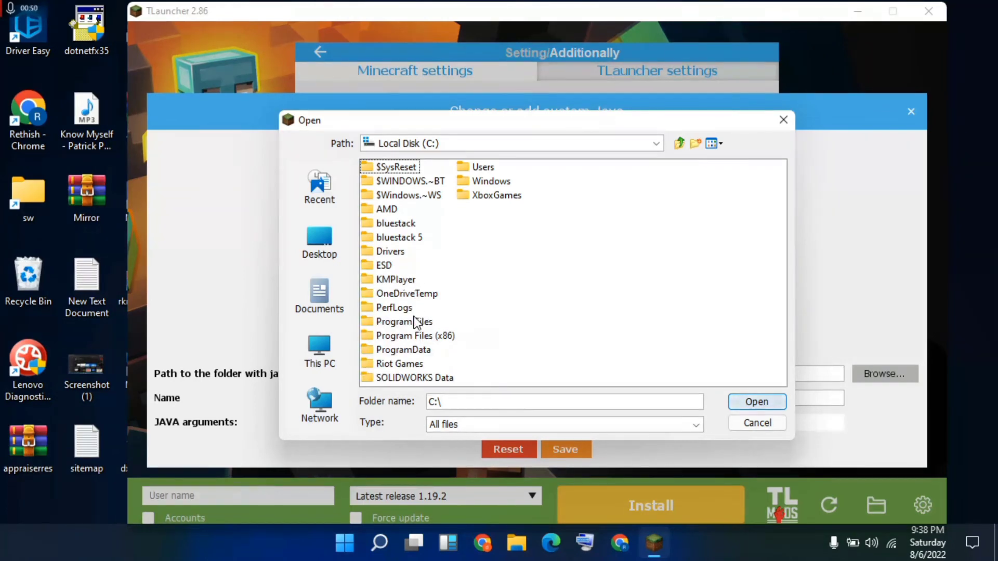
double_click(410, 321)
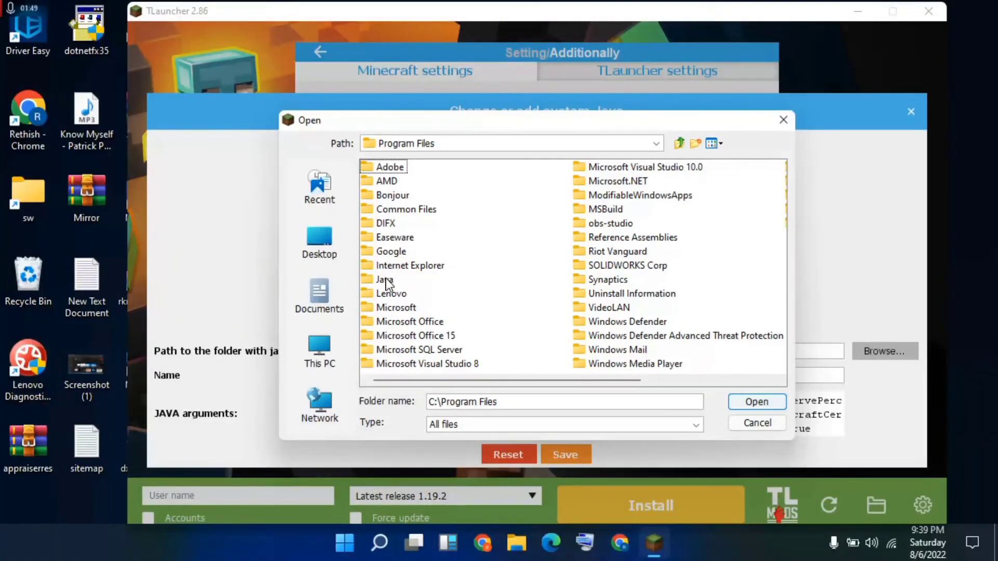
double_click(386, 281)
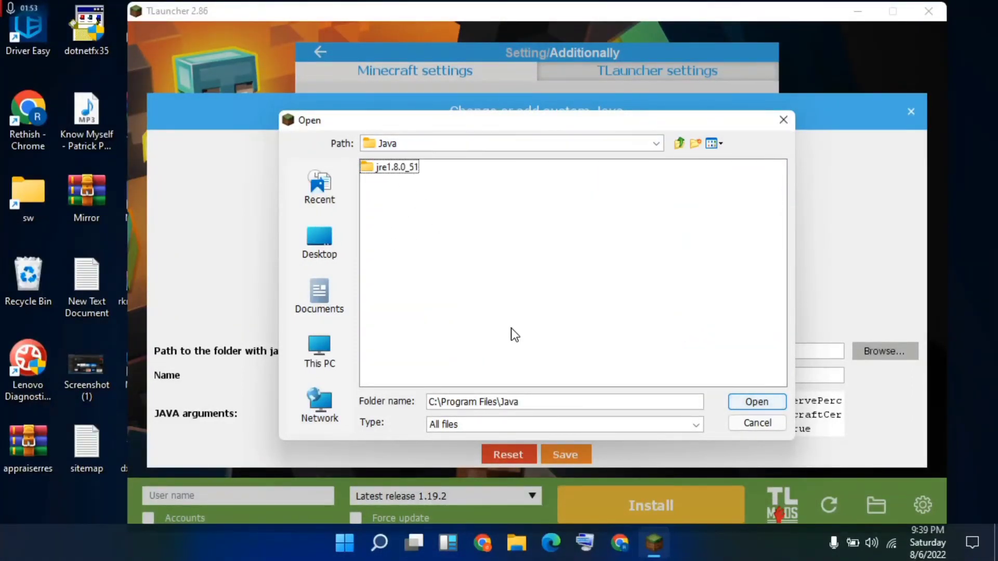
click(750, 402)
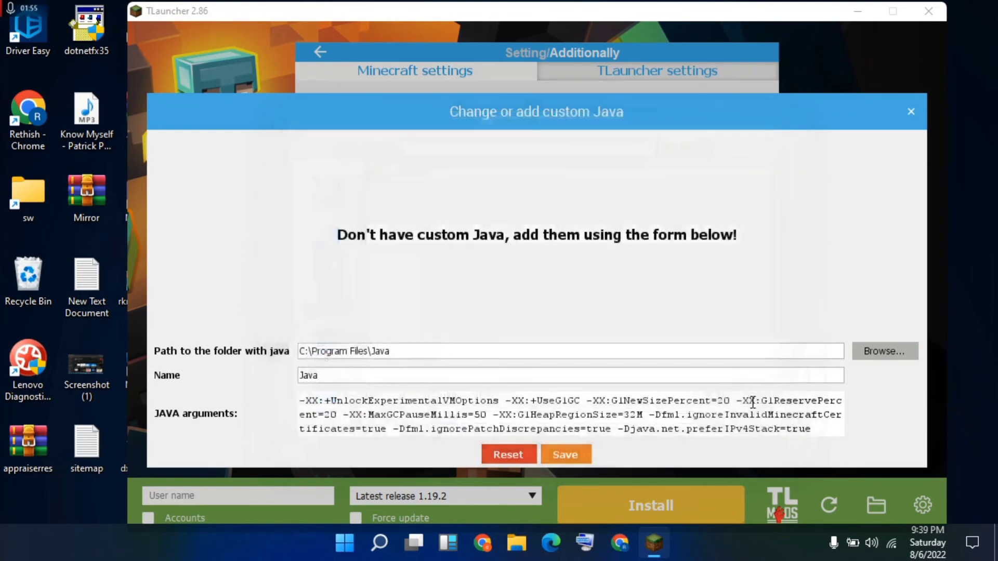
Save the custom Java entry and the Minecraft settings, and start installing the latest release 1.19.2.
click(572, 453)
click(572, 453)
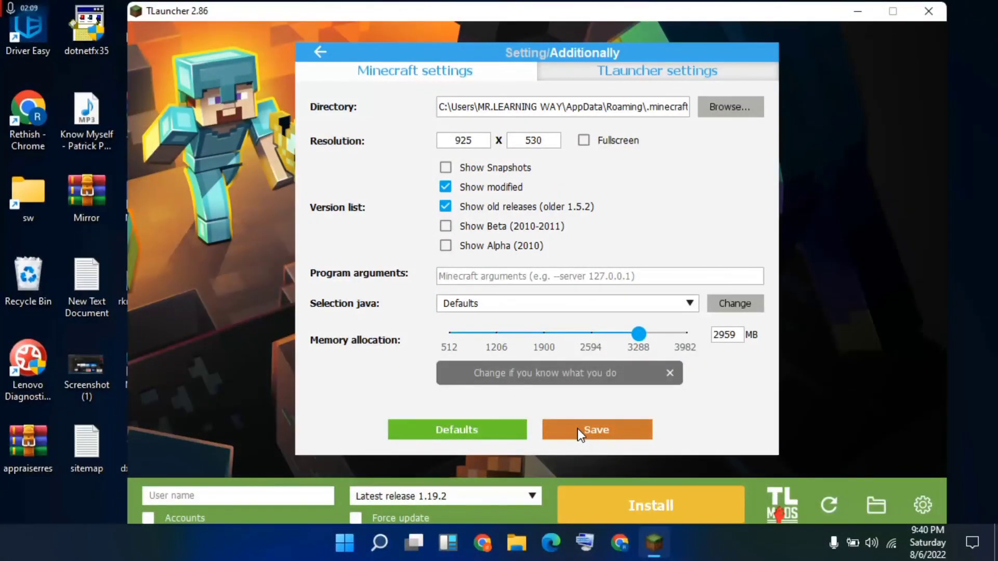
click(578, 428)
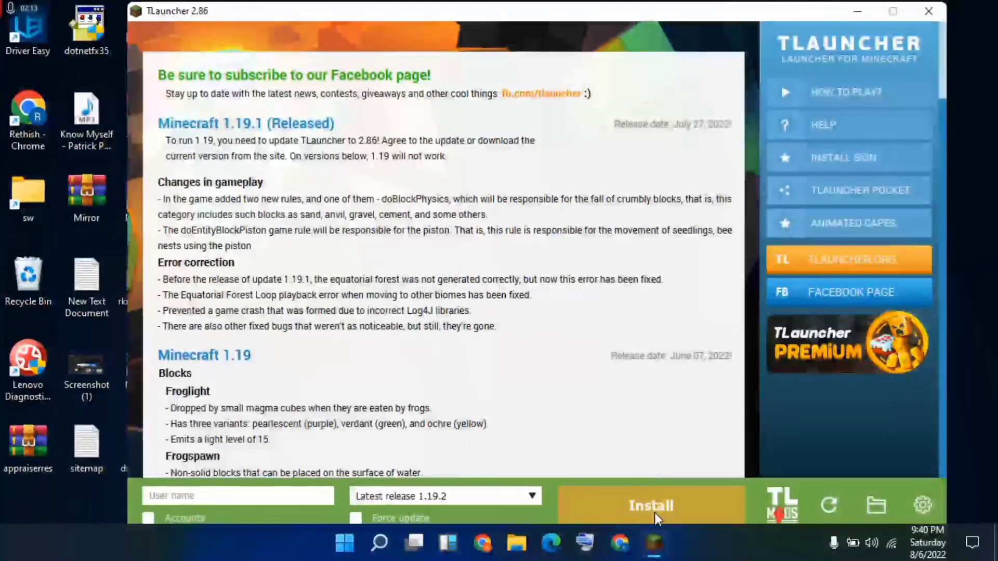
click(653, 512)
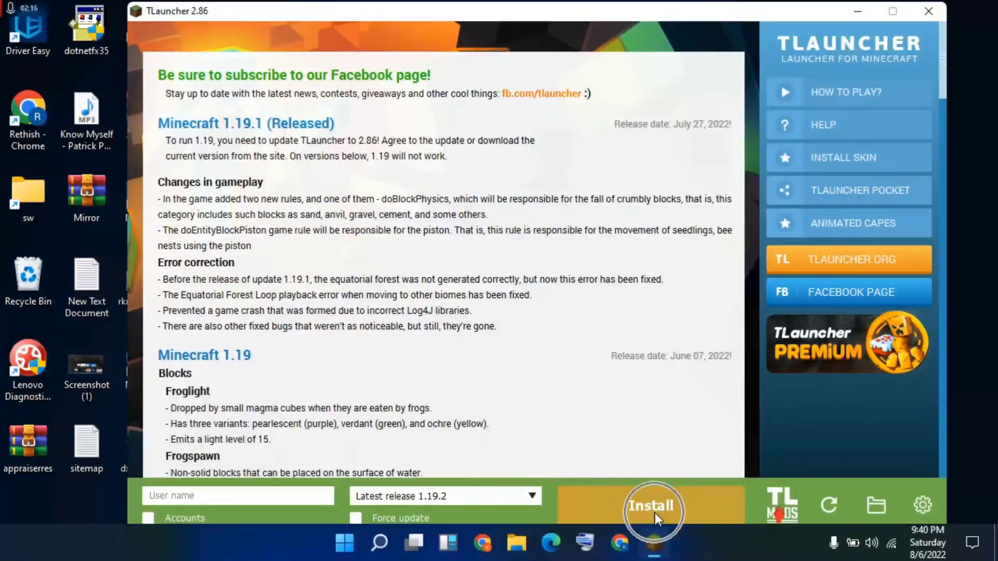